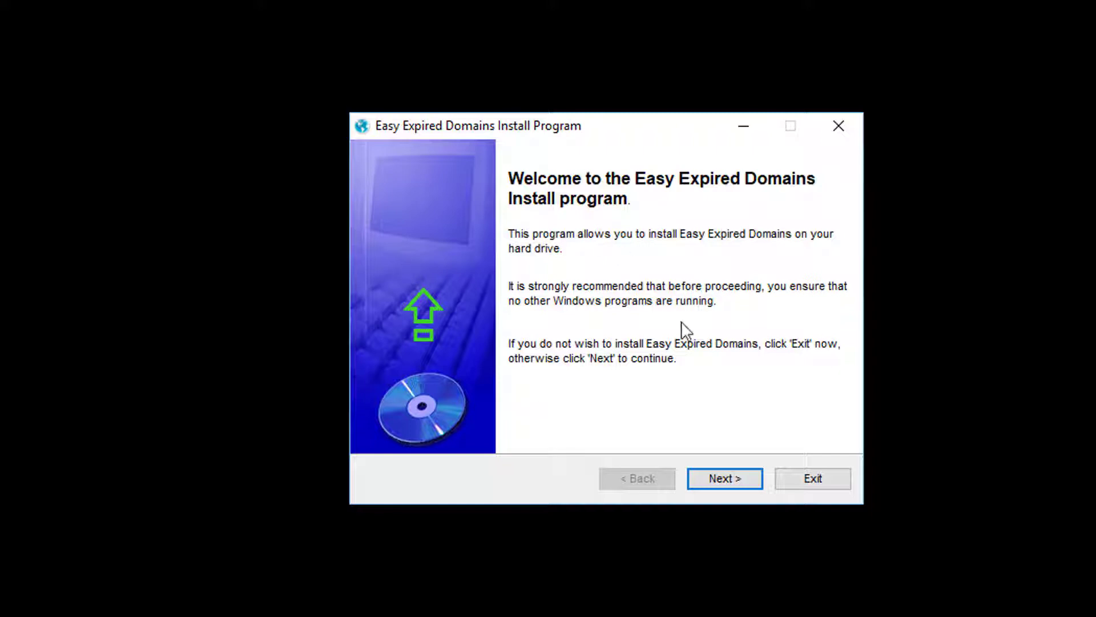
# Step: Install Easy Expired Domains into the default AppData folder, passing the welcome and stats notice pages
pyautogui.click(723, 483)
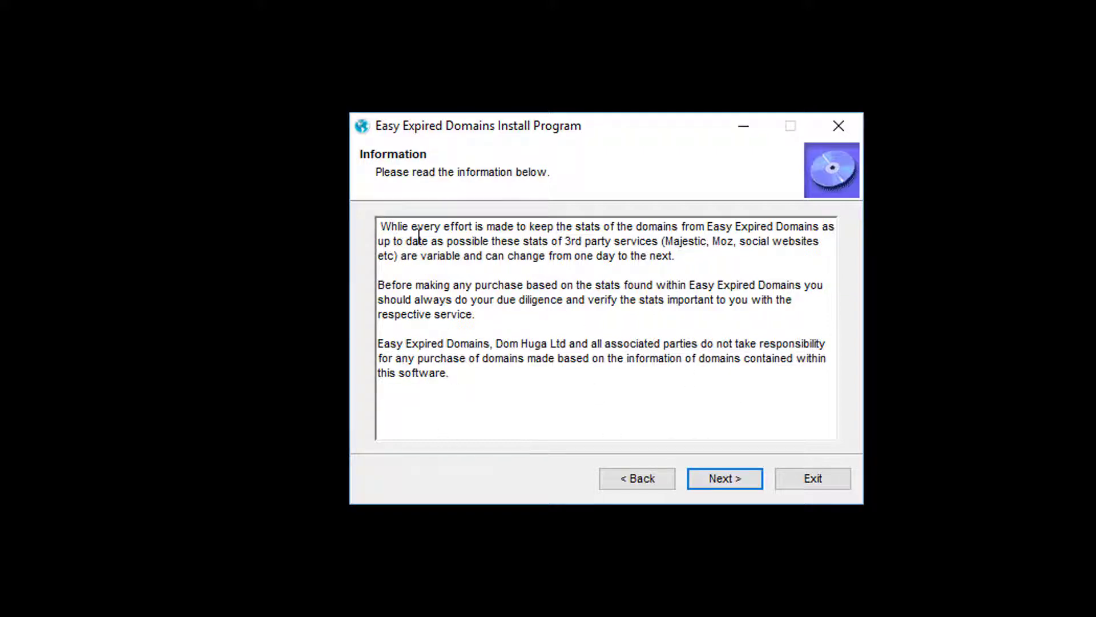
pyautogui.click(718, 479)
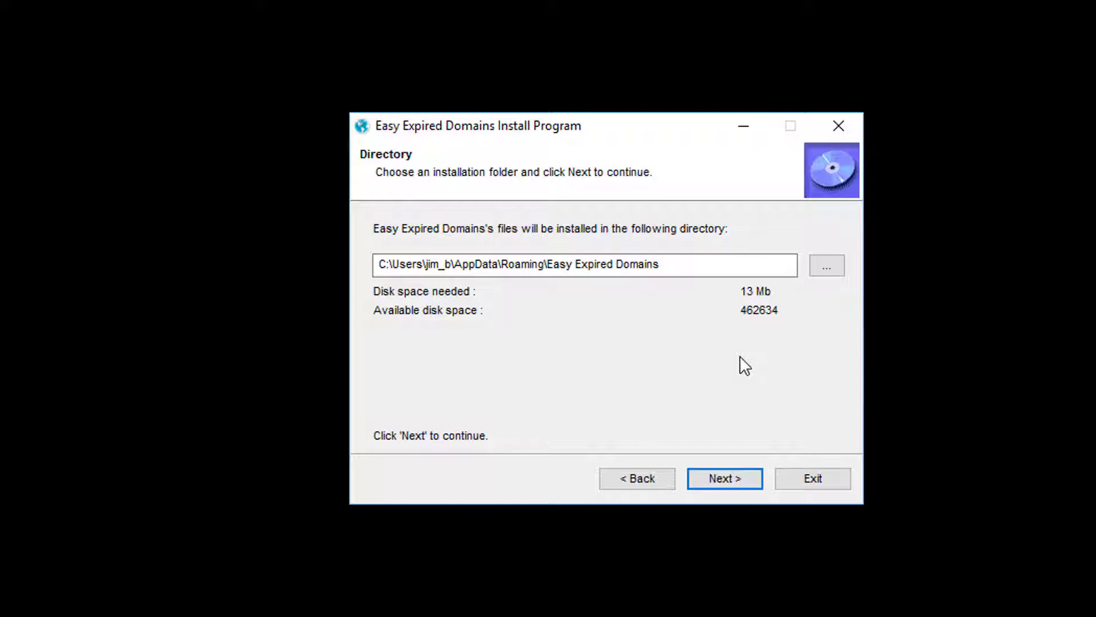
pyautogui.click(727, 481)
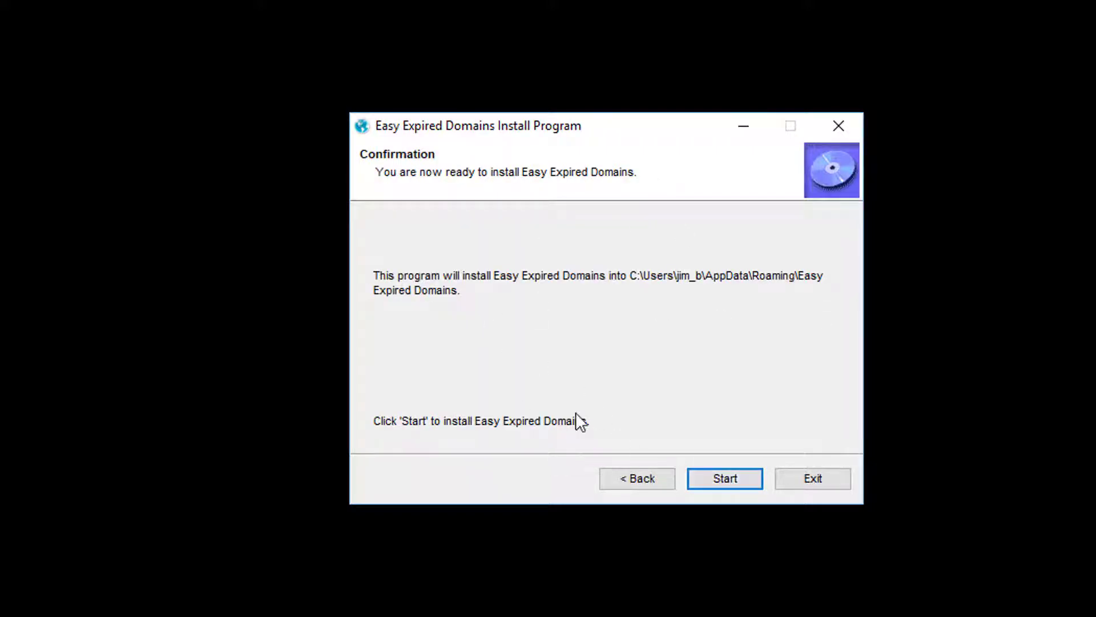
pyautogui.click(703, 483)
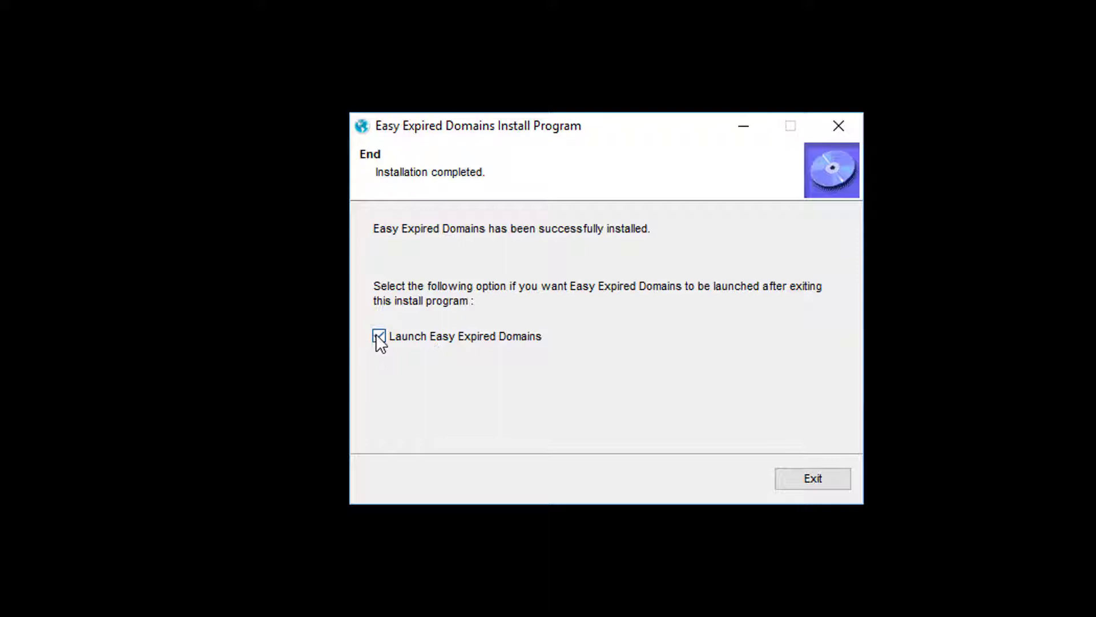
# Step: Exit the finished installer so Easy Expired Domains opens on an empty Search Domains page
pyautogui.click(800, 480)
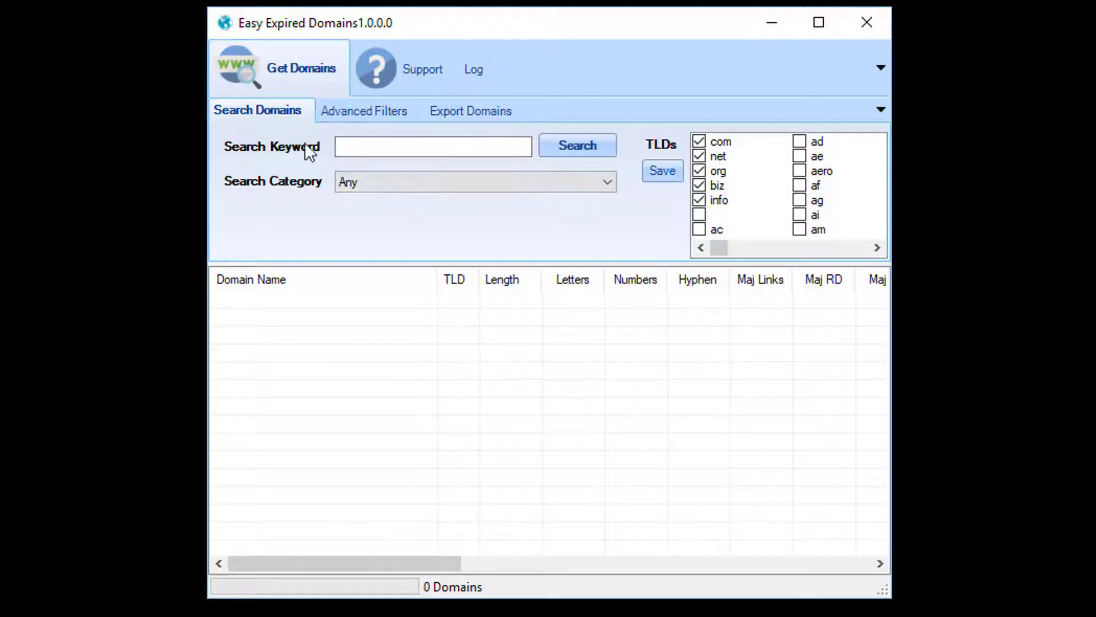
# Step: Search expired domains for the keyword 'car'
pyautogui.click(394, 141)
pyautogui.write('car')
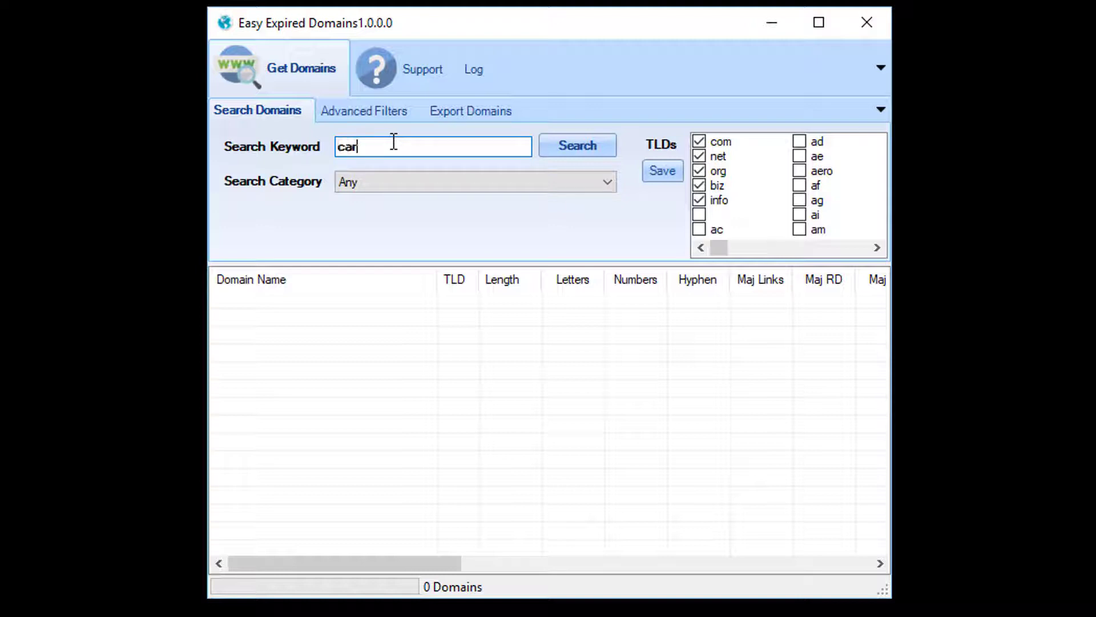
pyautogui.click(572, 145)
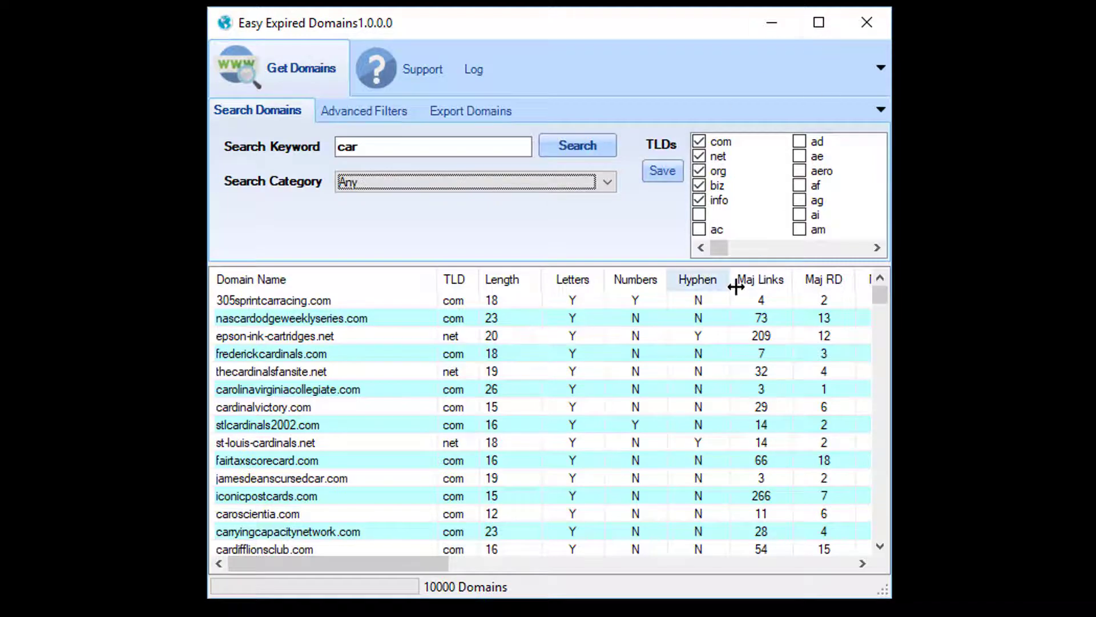
# Step: Scroll the car results and select the nospotcarpetcleaning.com, fashionbugcreditcardr.com and hotdogcartsforsaleused.com rows
pyautogui.moveTo(885, 289); pyautogui.dragTo(886, 489)
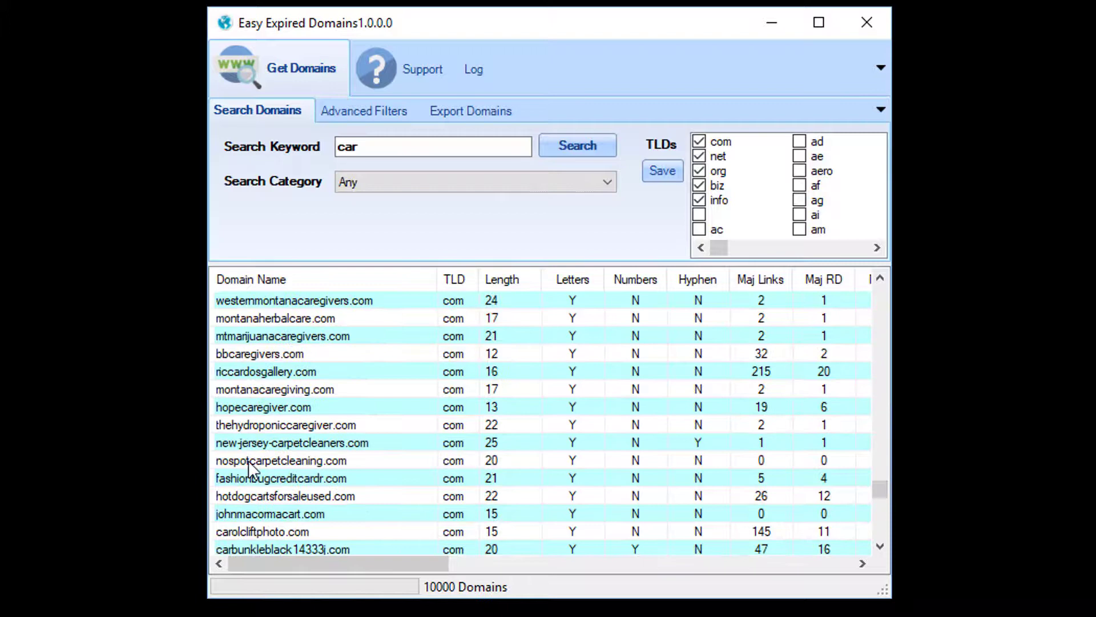
pyautogui.click(248, 460)
pyautogui.click(257, 479)
pyautogui.click(295, 497)
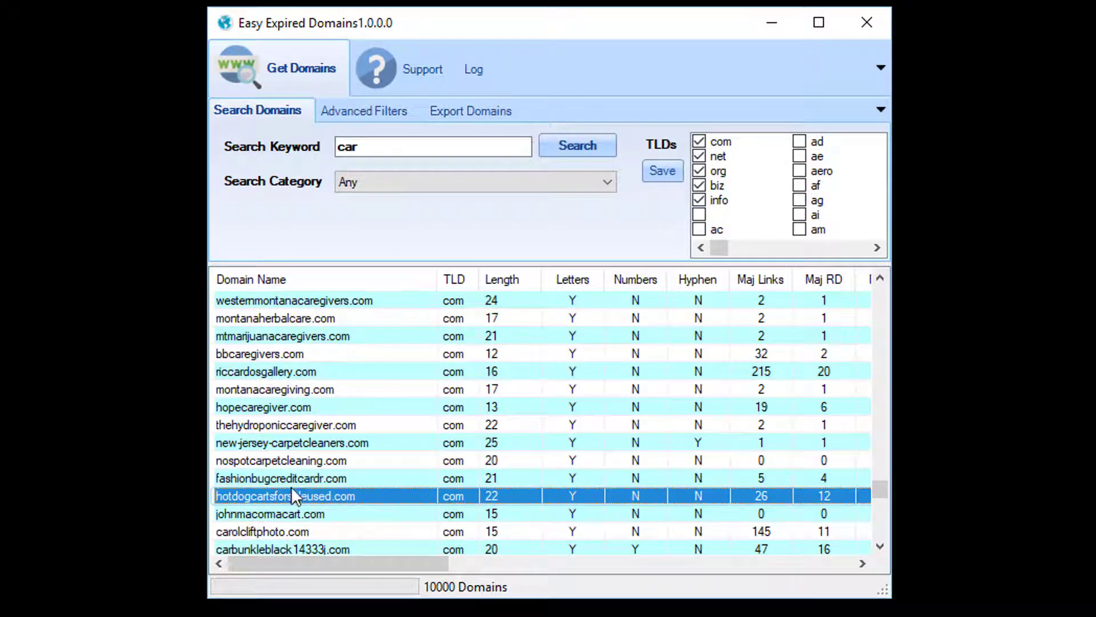
pyautogui.click(294, 464)
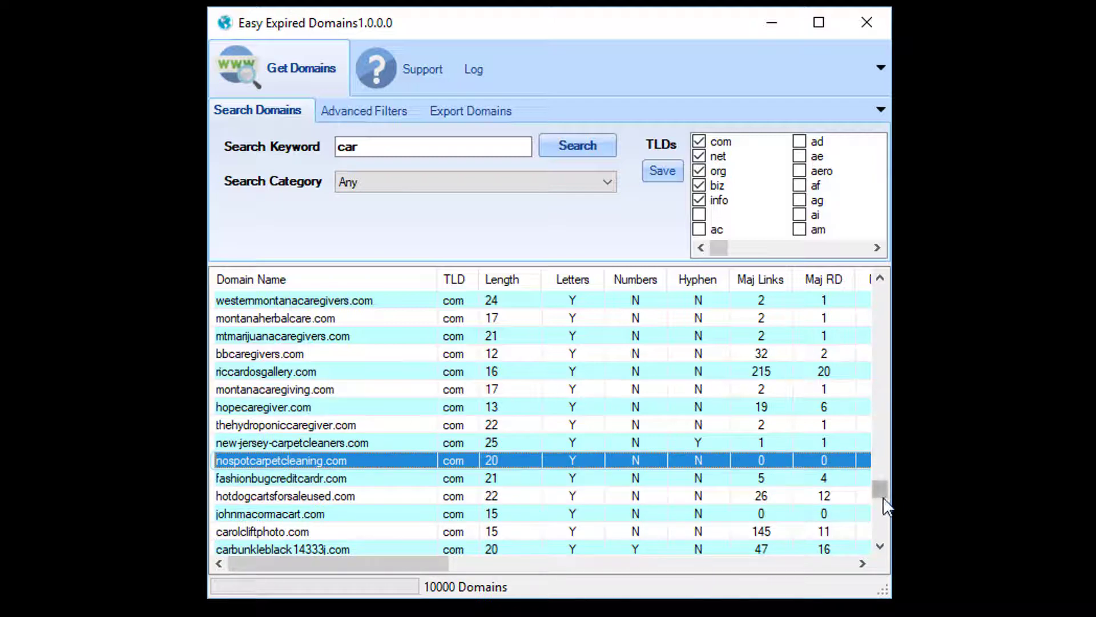
# Step: Scroll the results grid right to the Majestic columns and select a Maj RD value
pyautogui.moveTo(885, 505); pyautogui.dragTo(641, 309)
pyautogui.moveTo(878, 484); pyautogui.dragTo(885, 283)
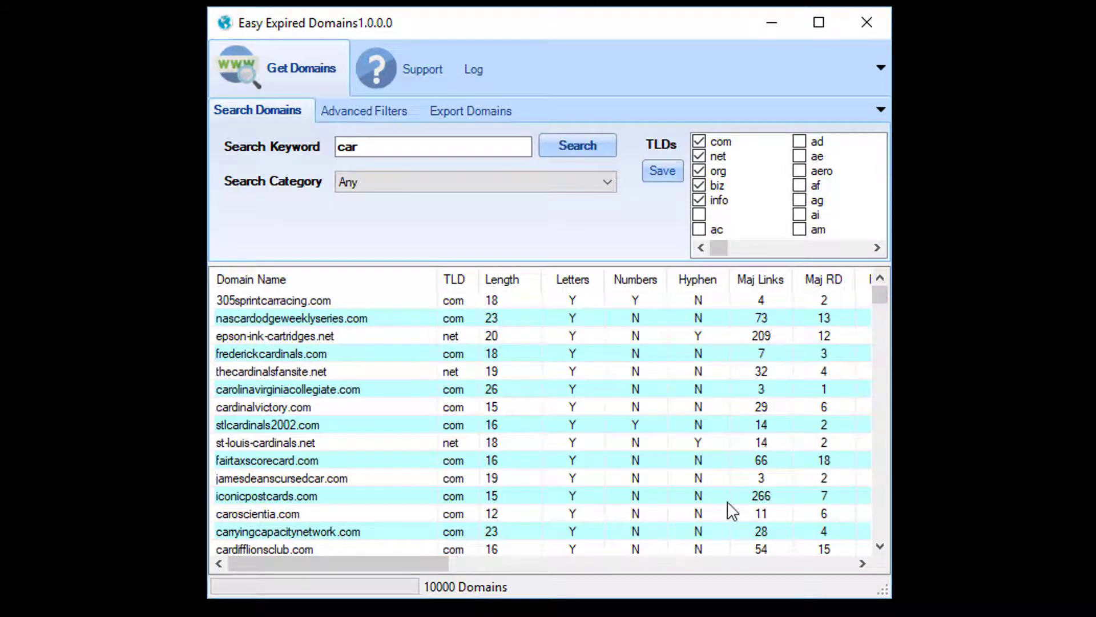
pyautogui.moveTo(452, 564); pyautogui.dragTo(608, 566)
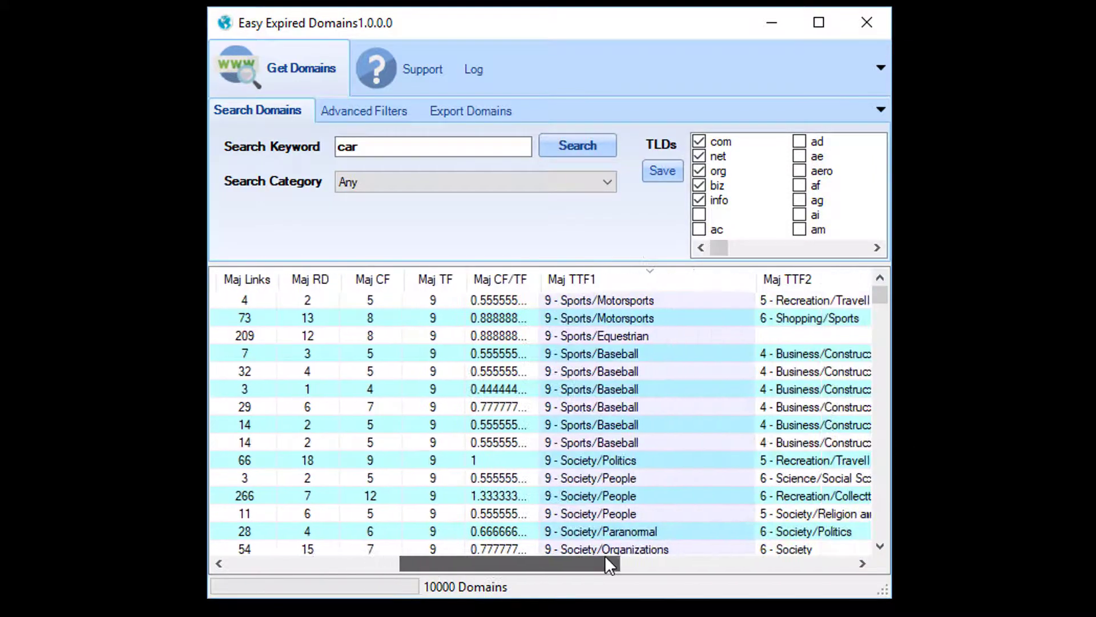
pyautogui.moveTo(514, 564); pyautogui.dragTo(394, 565)
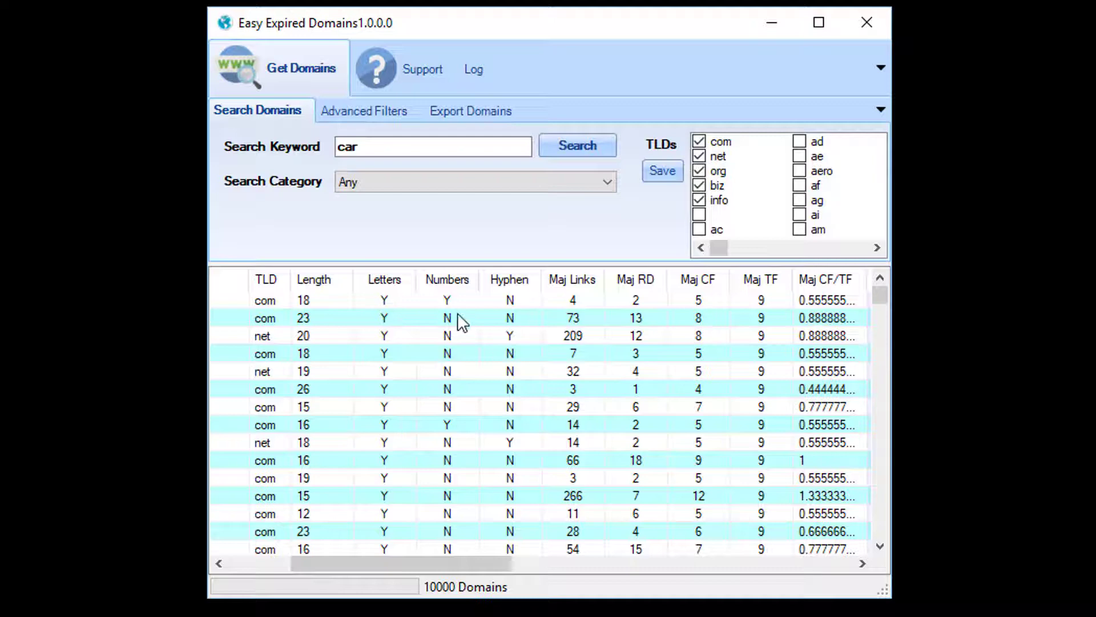
pyautogui.moveTo(460, 564); pyautogui.dragTo(539, 563)
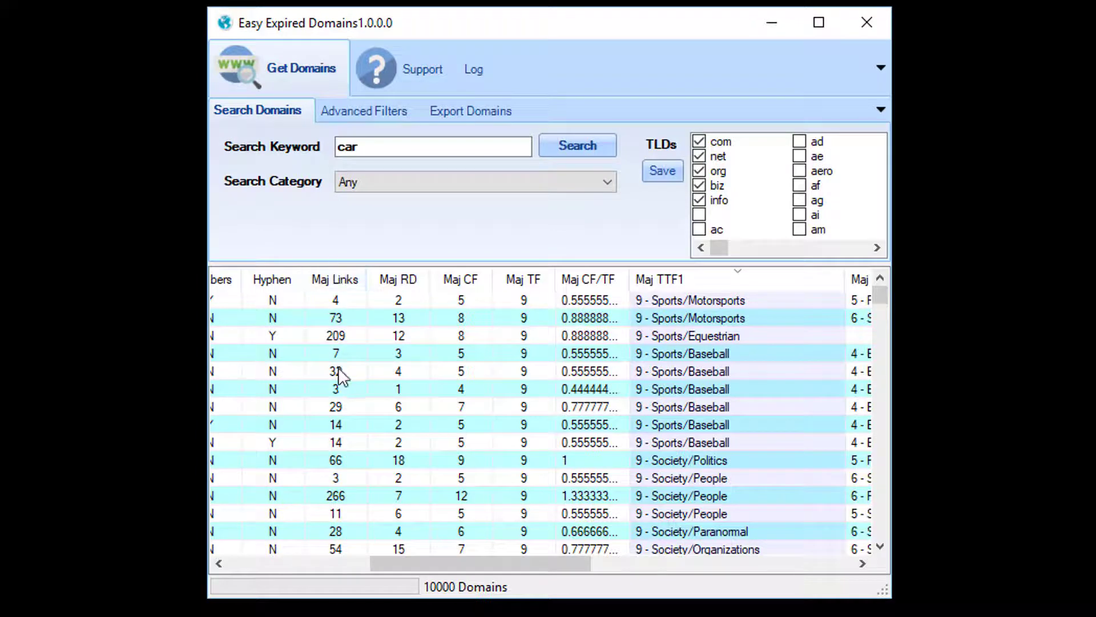
pyautogui.click(399, 353)
# Step: Continue scrolling right to the Moz columns, selecting the second Sports/Motorsports domain row
pyautogui.moveTo(543, 563); pyautogui.dragTo(655, 560)
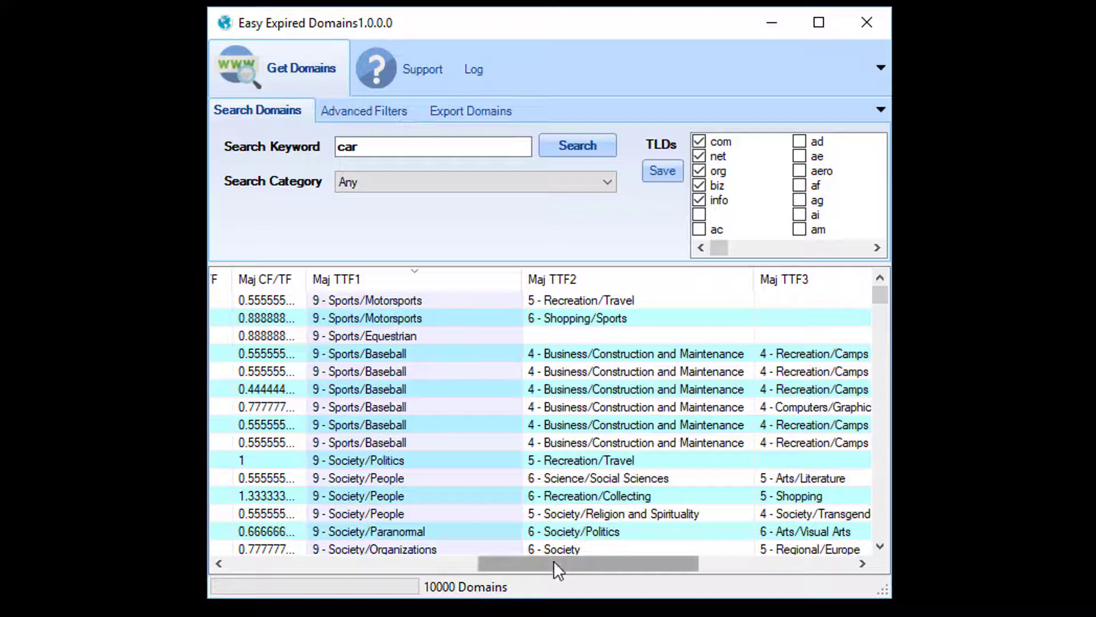
pyautogui.moveTo(553, 561); pyautogui.dragTo(595, 562)
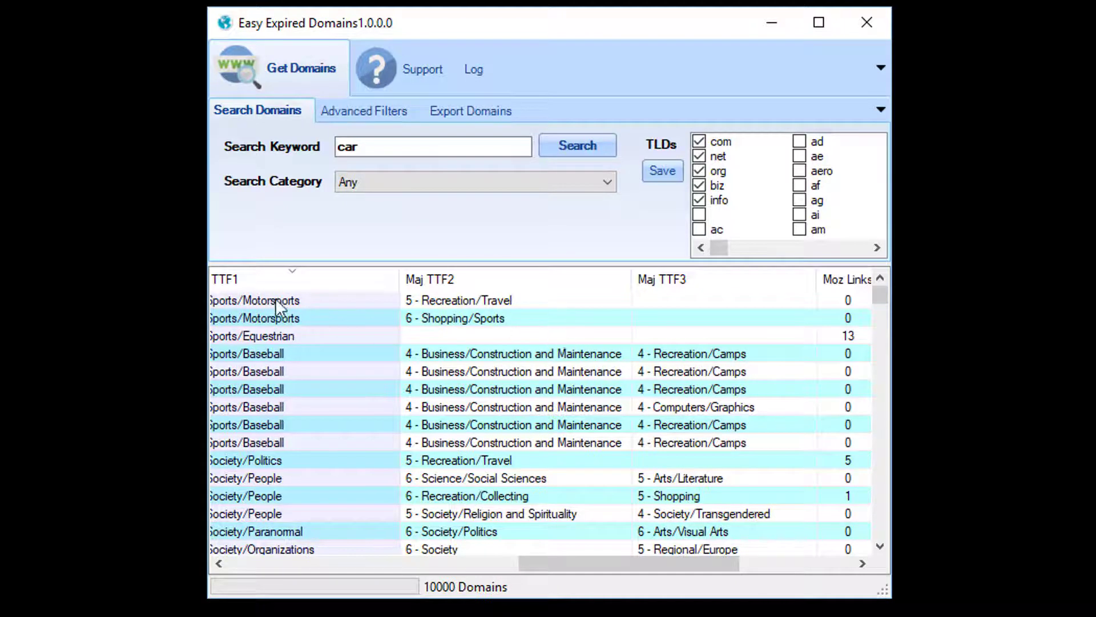
pyautogui.click(290, 315)
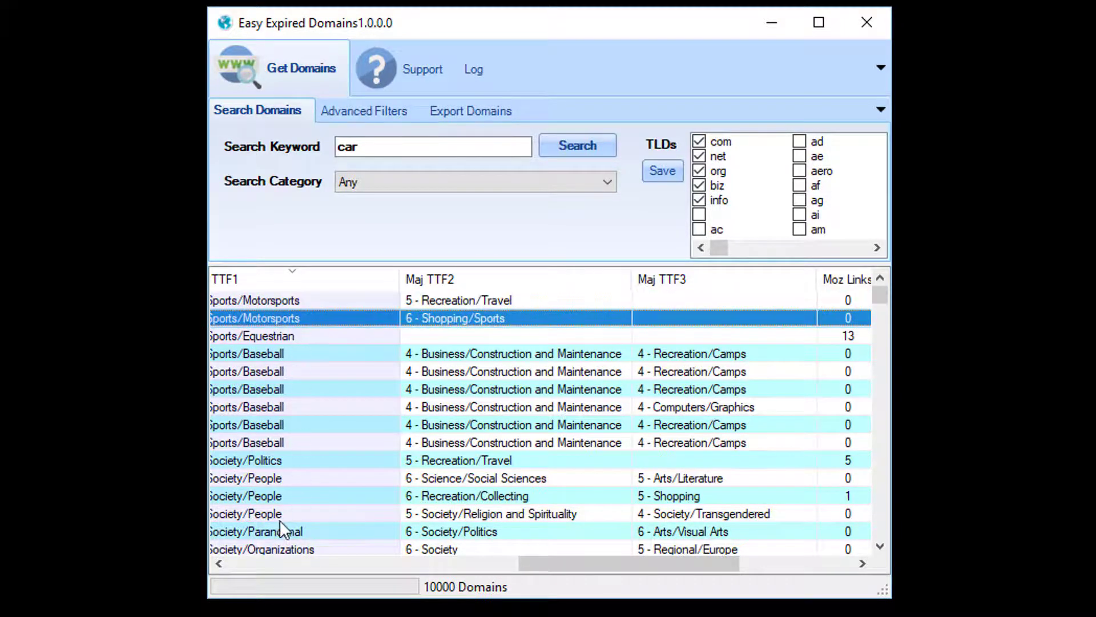
pyautogui.moveTo(576, 573); pyautogui.dragTo(564, 545)
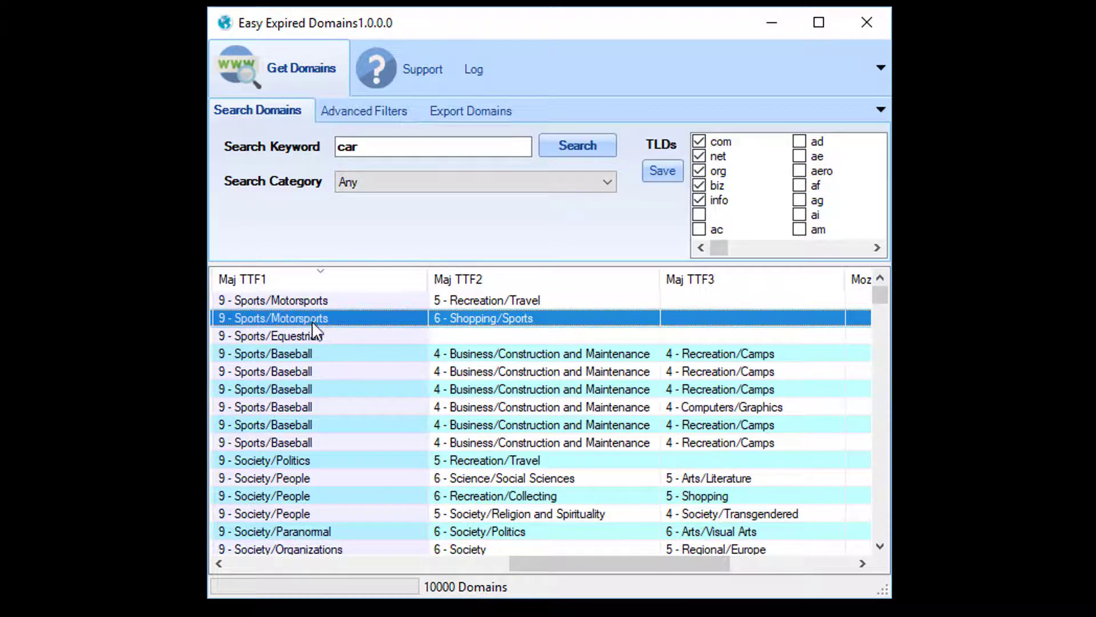
pyautogui.moveTo(590, 563); pyautogui.dragTo(725, 561)
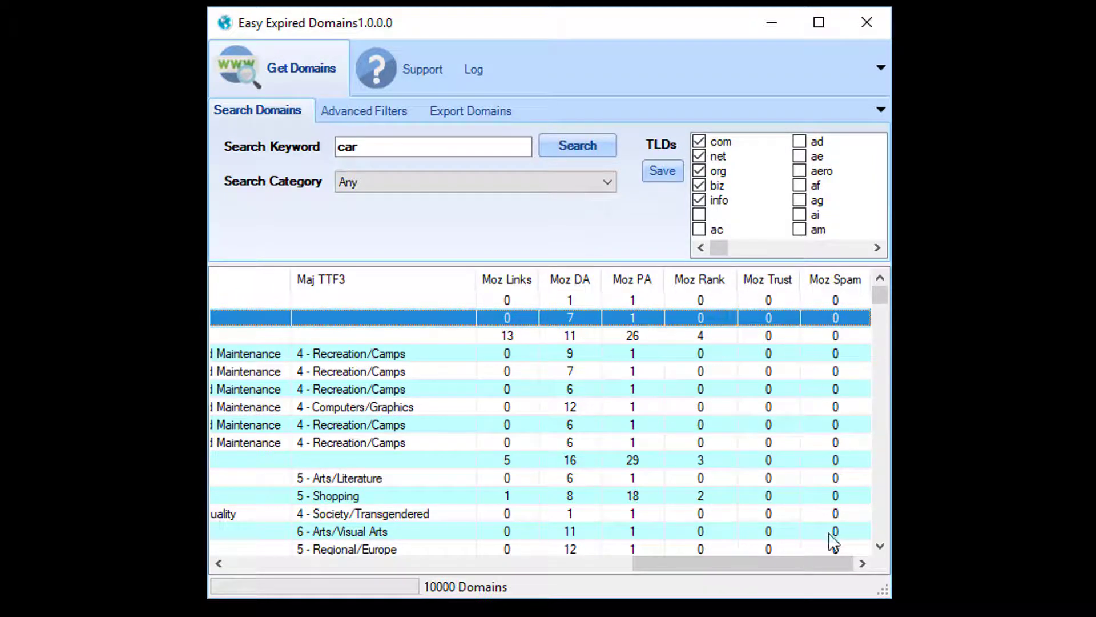
# Step: Scroll the grid fully left to the domain names and widen the window slightly
pyautogui.moveTo(827, 569); pyautogui.dragTo(332, 589)
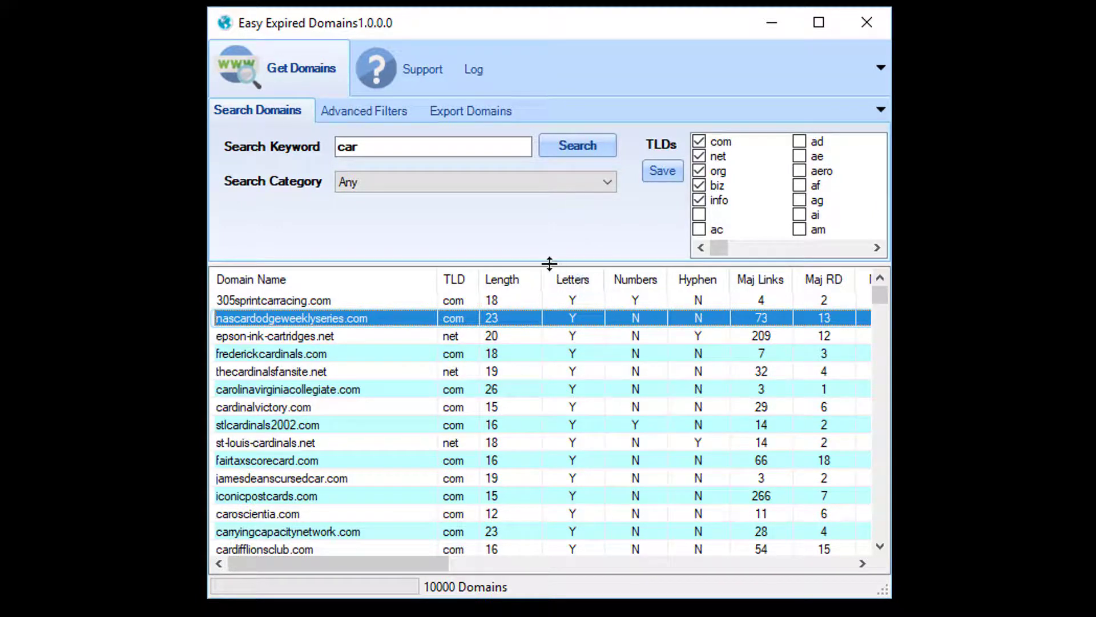
pyautogui.moveTo(549, 264)
pyautogui.mouseDown()
pyautogui.moveTo(561, 165)
pyautogui.moveTo(570, 289)
pyautogui.mouseUp()
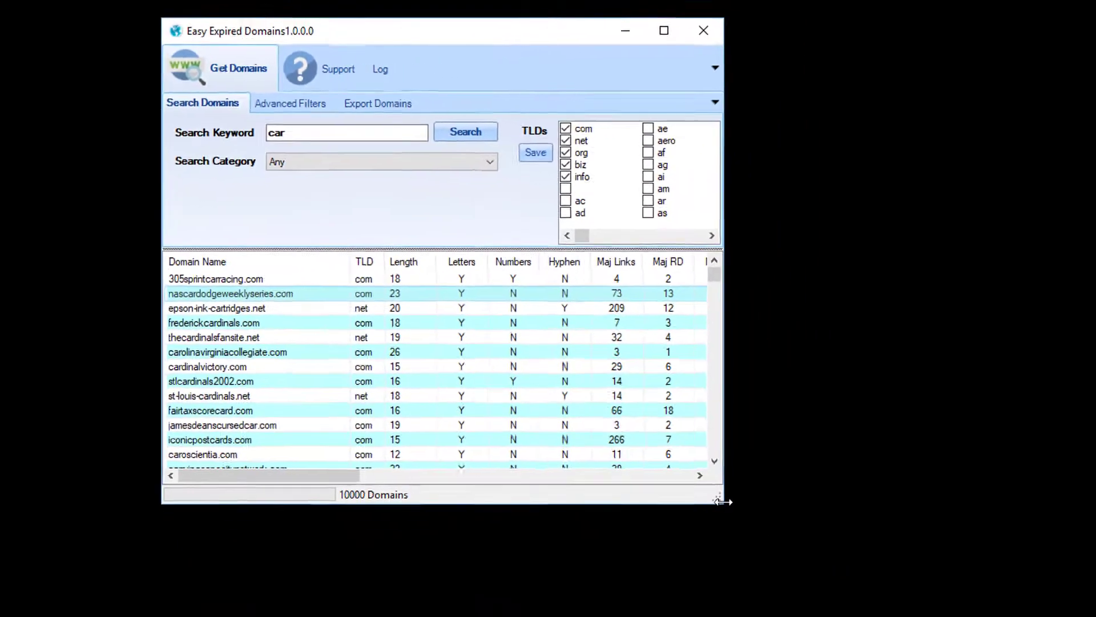
pyautogui.moveTo(620, 445); pyautogui.dragTo(640, 417)
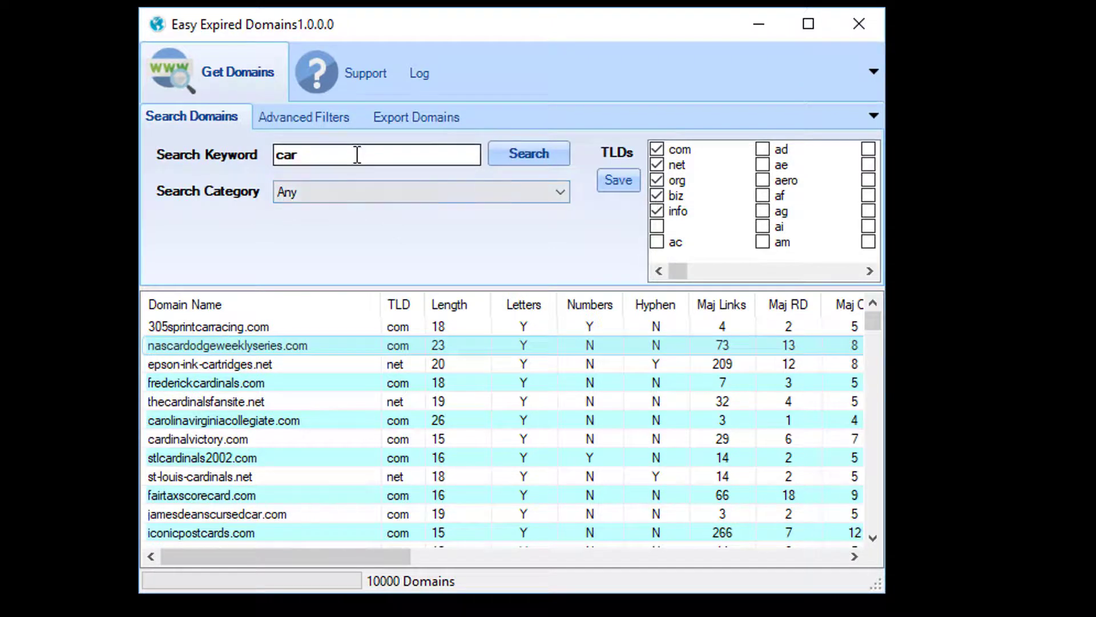
# Step: Replace the keyword 'car' with 'cheese' and search again, reaching 11564 domains
pyautogui.moveTo(357, 155); pyautogui.dragTo(212, 144)
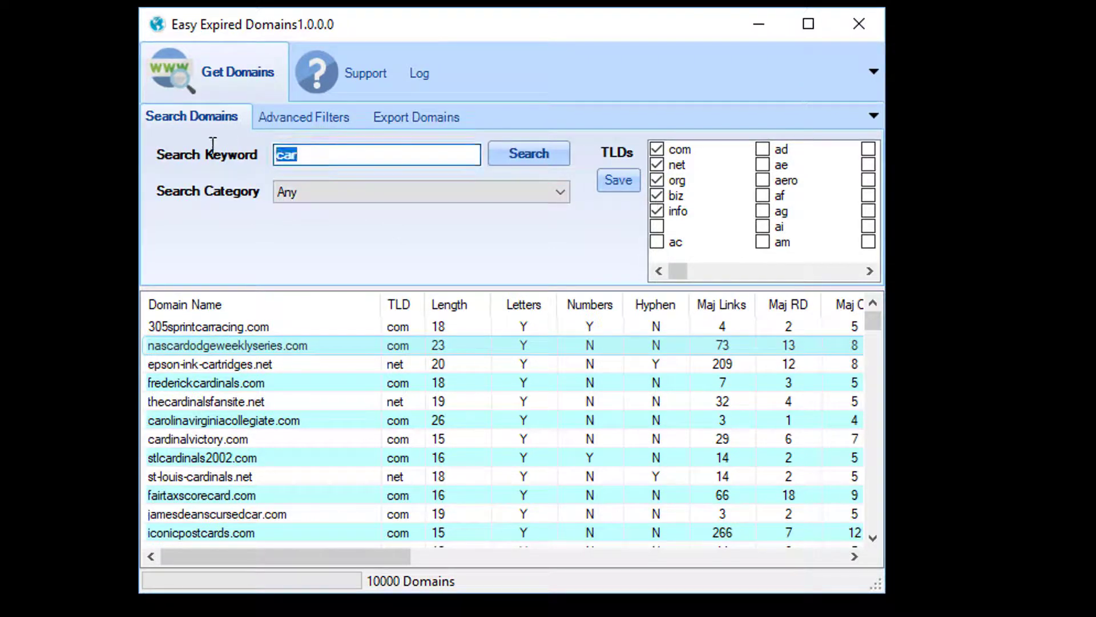
pyautogui.write('cheese')
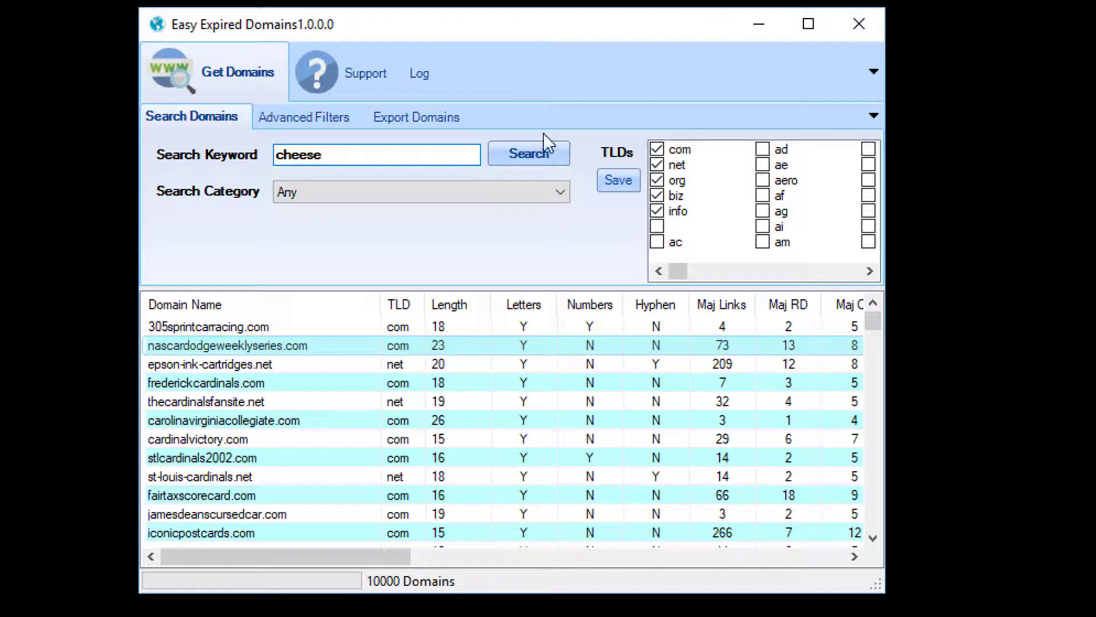
pyautogui.click(539, 150)
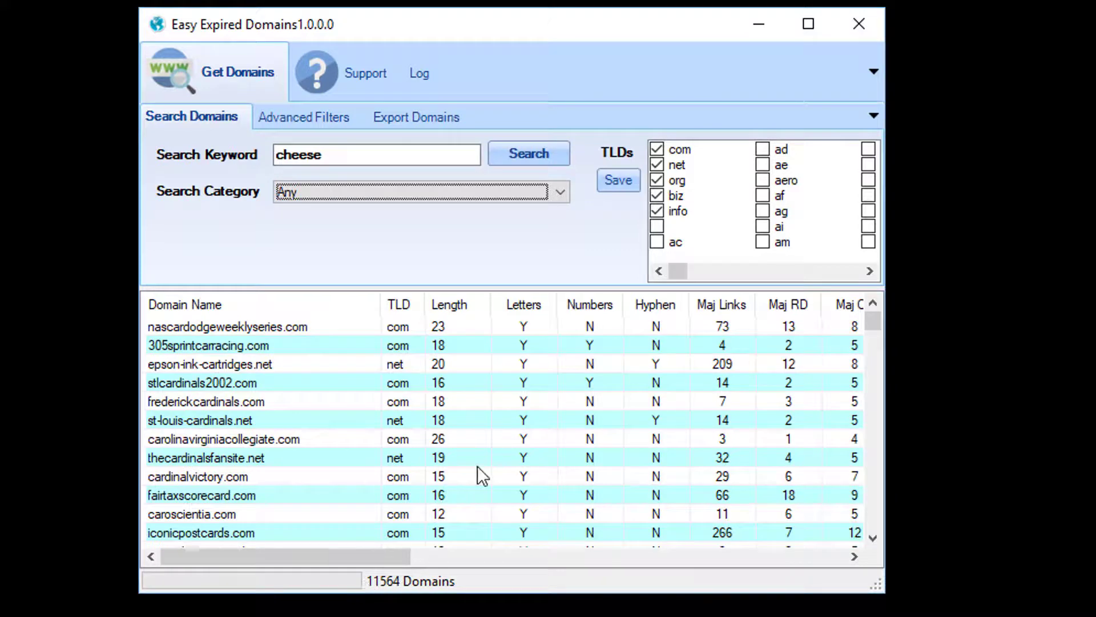
# Step: View the Delete Domains options for the frederickcardinals.com row, then dismiss without deleting
pyautogui.rightClick(506, 399)
pyautogui.moveTo(637, 455)
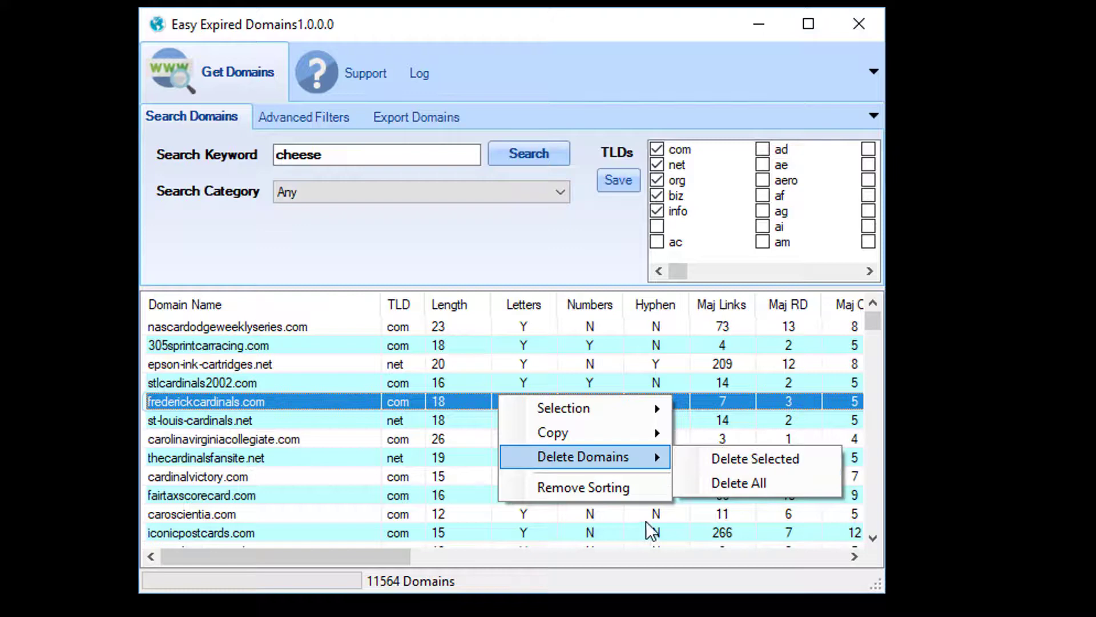
pyautogui.click(272, 391)
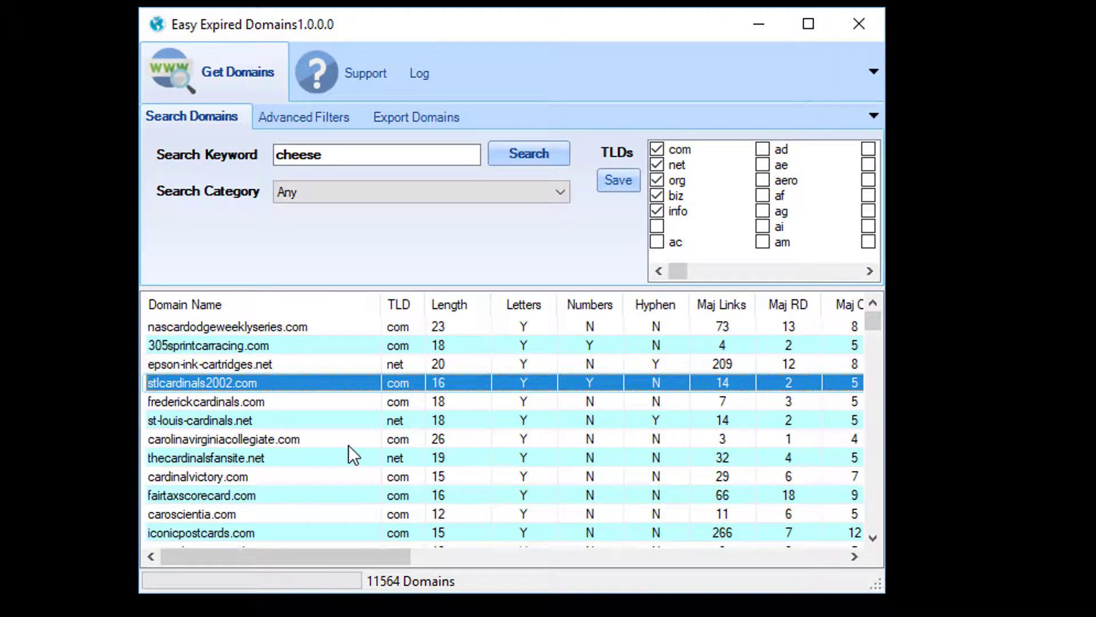
# Step: Show the Advanced Filters tab with length 120, Moz Spam 17 and other thresholds at 0
pyautogui.click(294, 117)
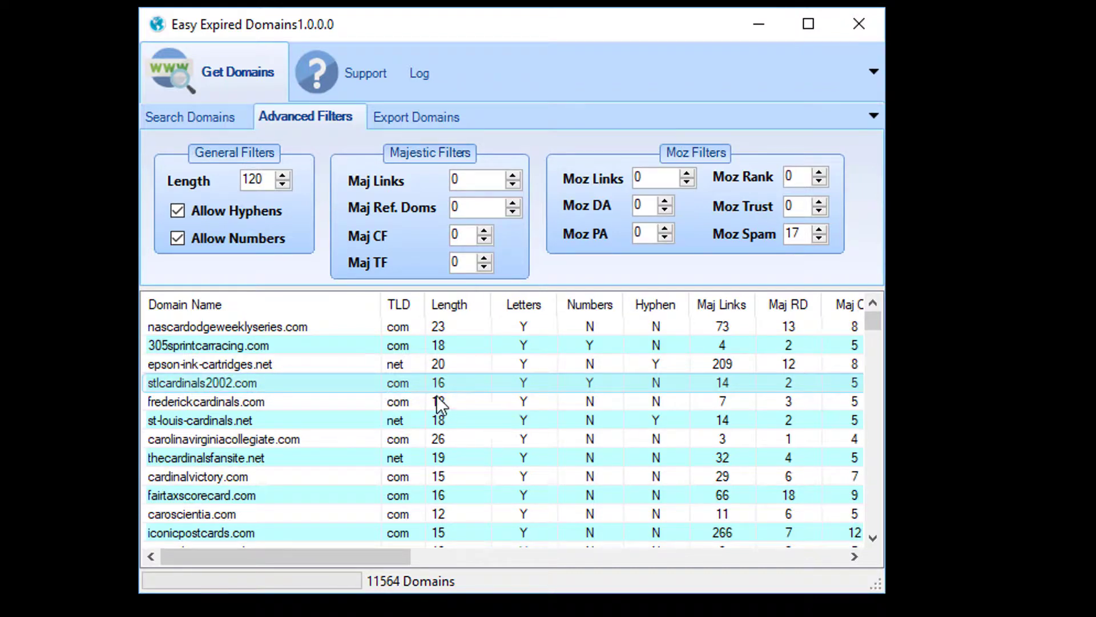
# Step: Switch back to the Search Domains tab, with keyword cheese and 11564 domains still listed
pyautogui.click(216, 126)
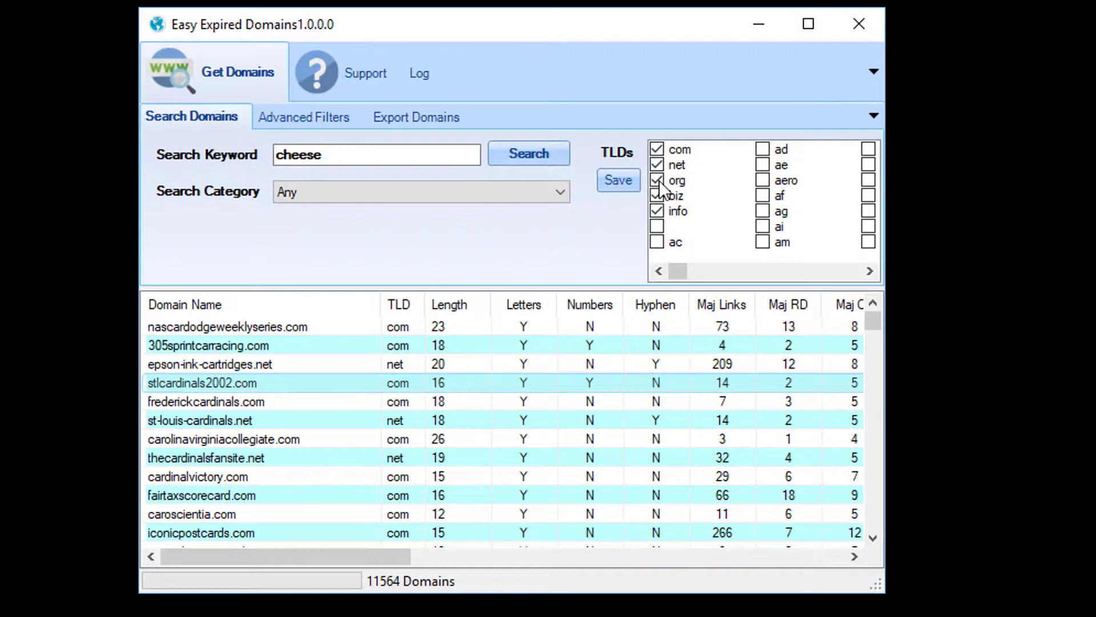